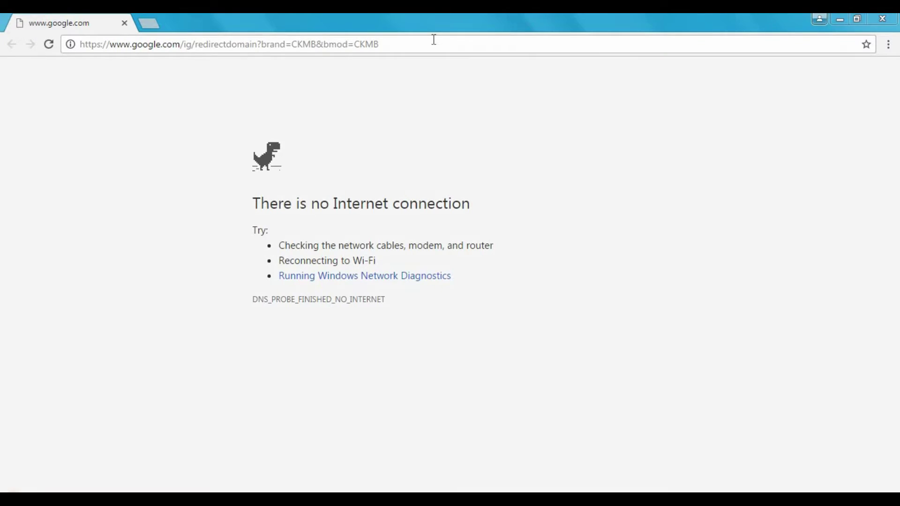
pyautogui.click(434, 40)
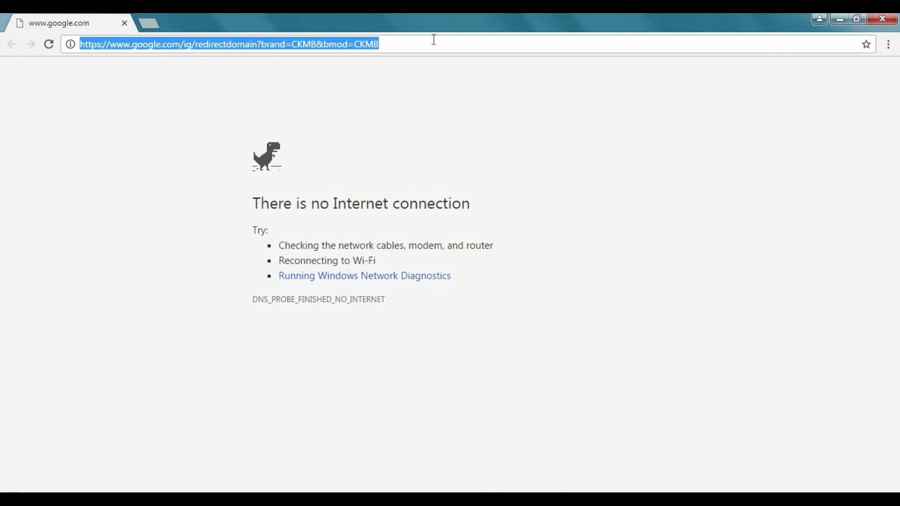
pyautogui.write('192.168.1.1')
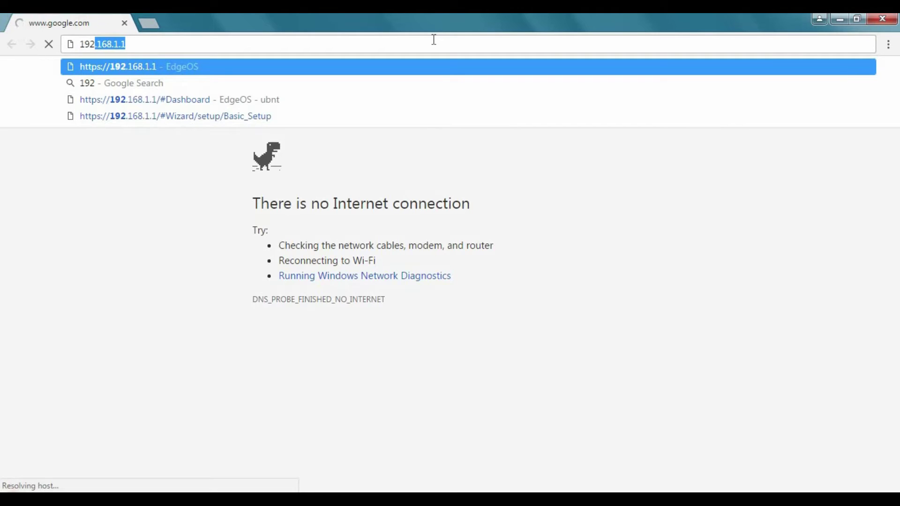
pyautogui.press('Return')
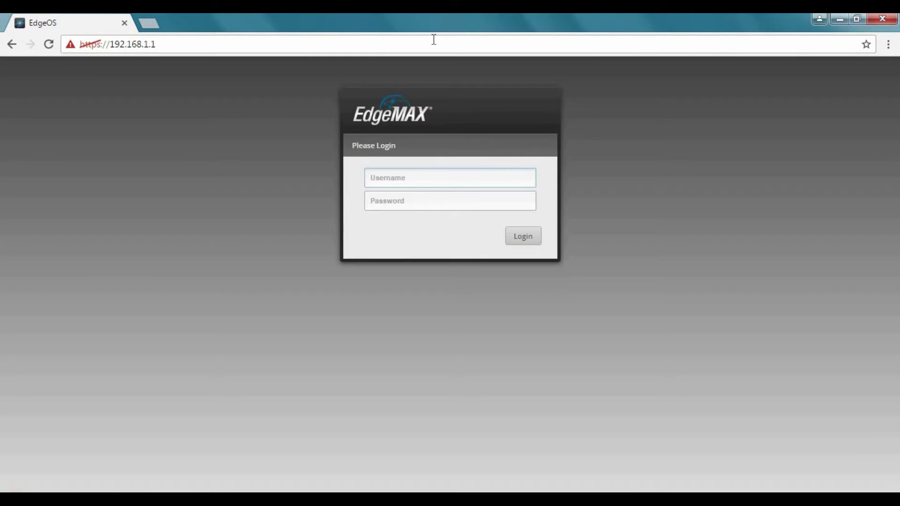
# - Log in to the EdgeMAX login form with the router's username and password
pyautogui.write('croner')
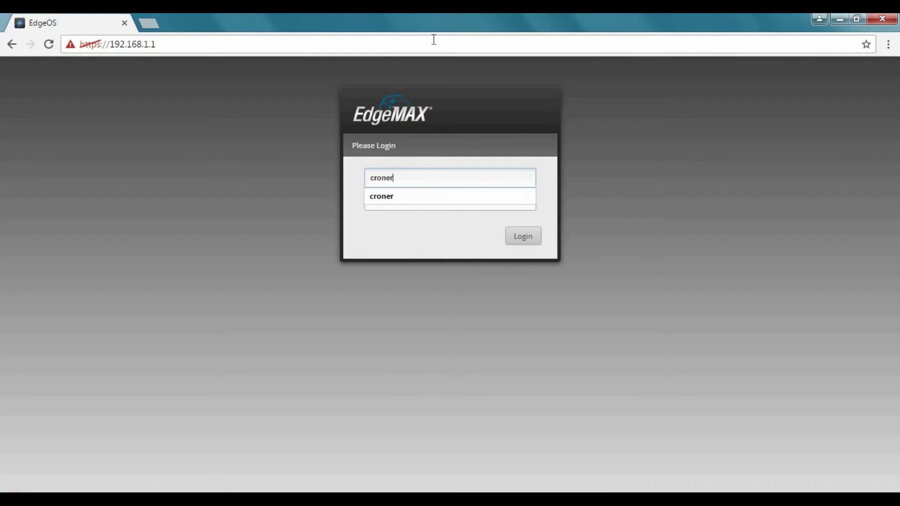
pyautogui.press('Tab')
pyautogui.write('*****')
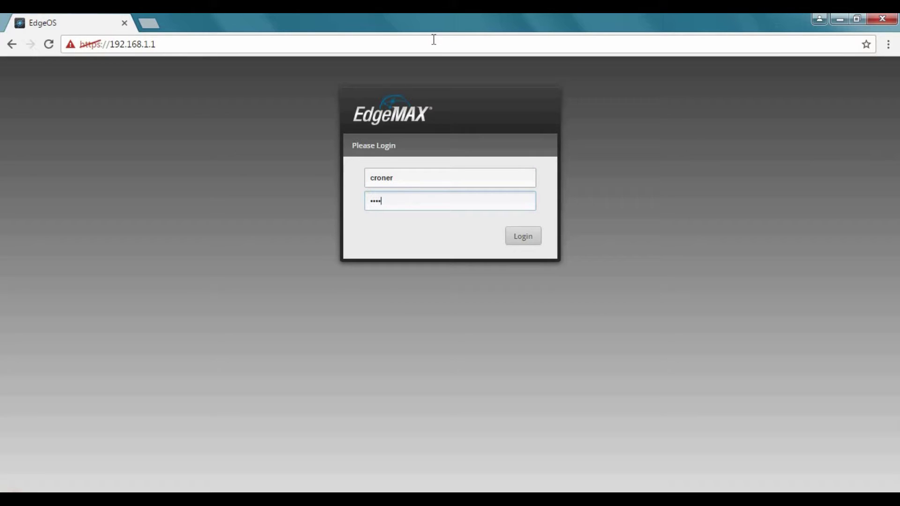
pyautogui.write('***')
pyautogui.press('Return')
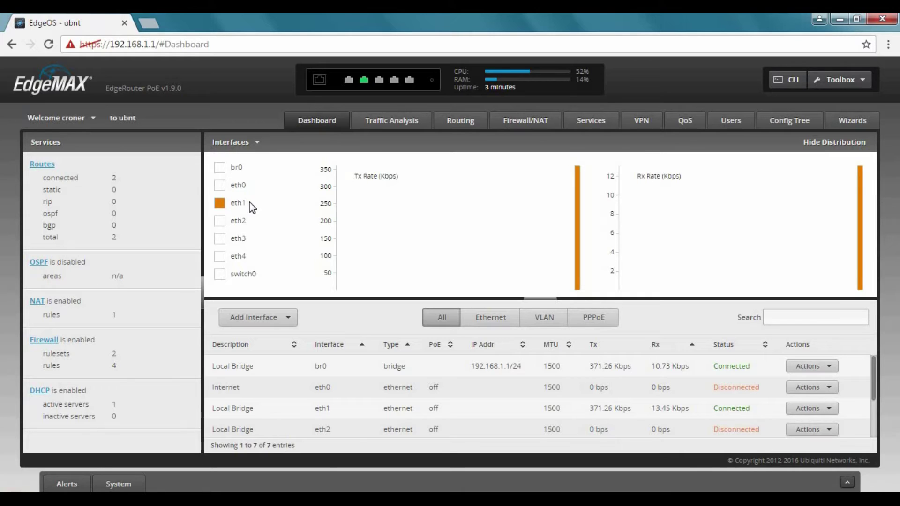
# - Switch to the Wizards page listing Basic Setup, WAN+2LAN and other wizards
pyautogui.moveTo(419, 200)
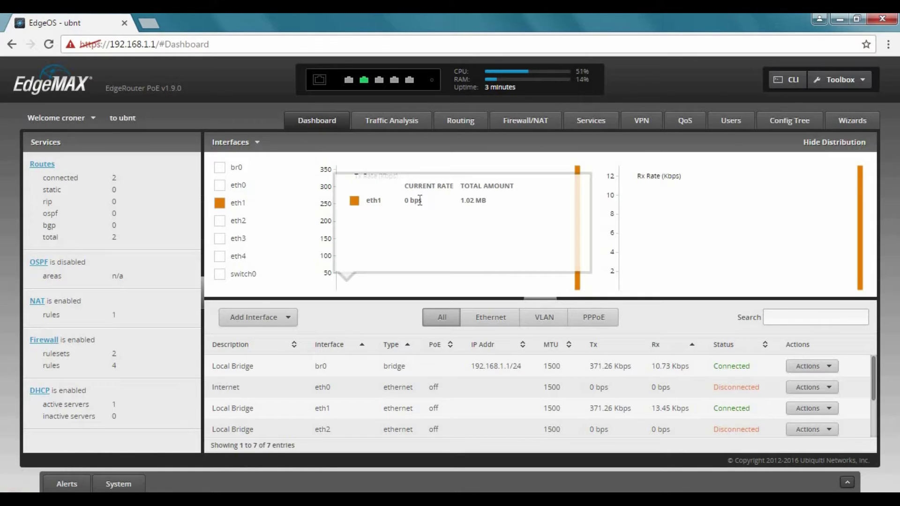
pyautogui.click(857, 126)
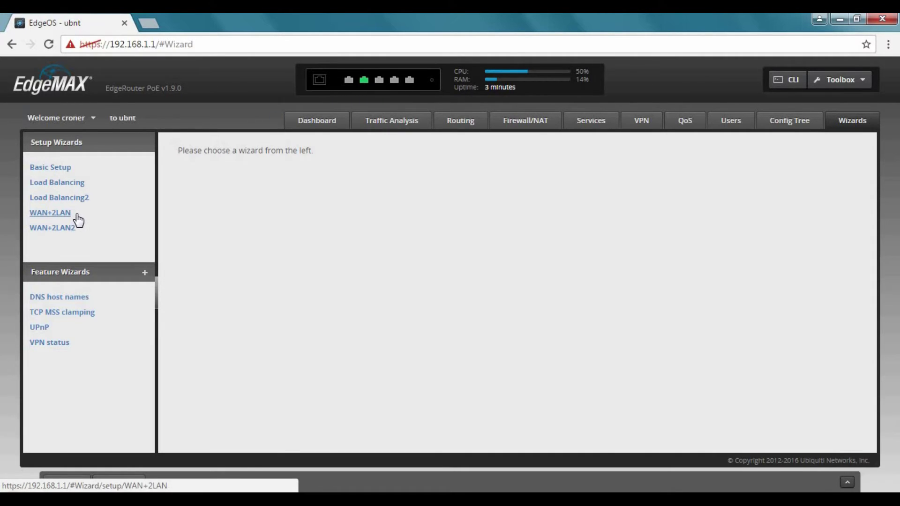
# - Review the WAN+2LAN2 wizard with Bridge LAN interfaces ticked, then leave for the Dashboard without applying
pyautogui.click(48, 233)
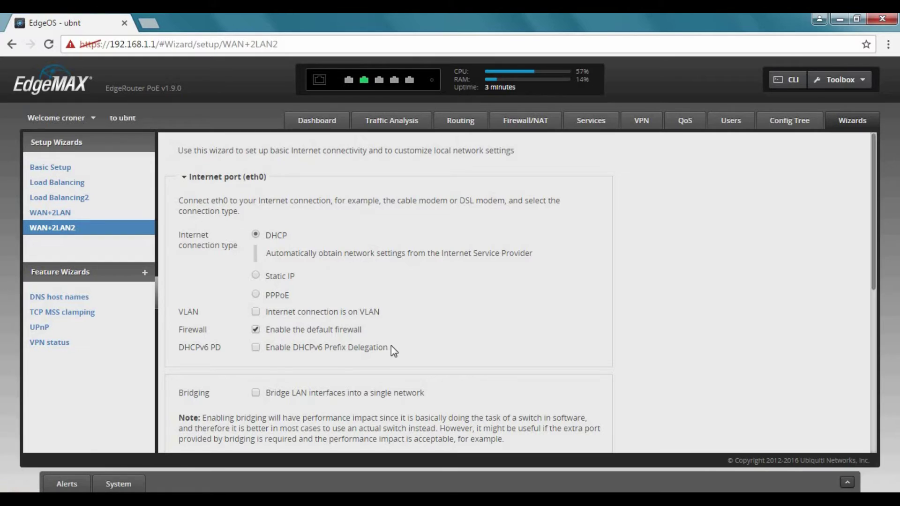
pyautogui.click(256, 393)
pyautogui.middleClick(768, 298)
pyautogui.middleClick(769, 294)
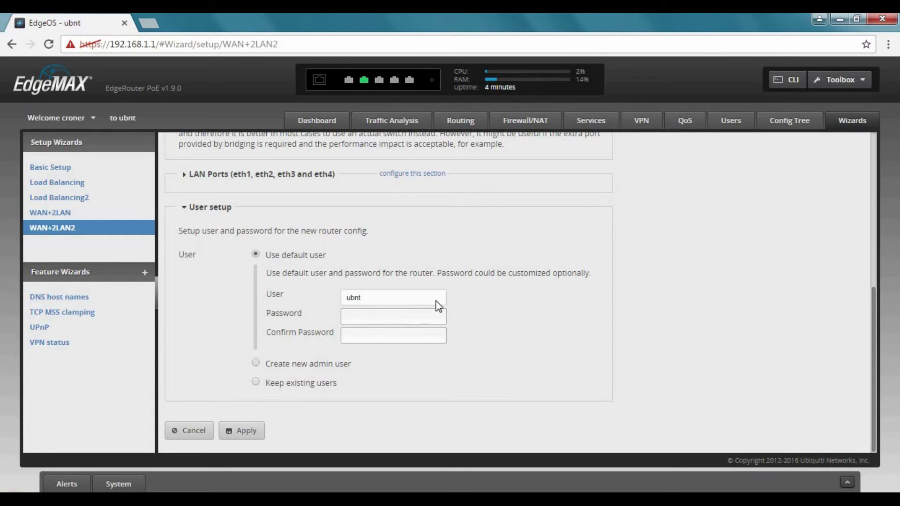
pyautogui.scroll(6, 695, 355)
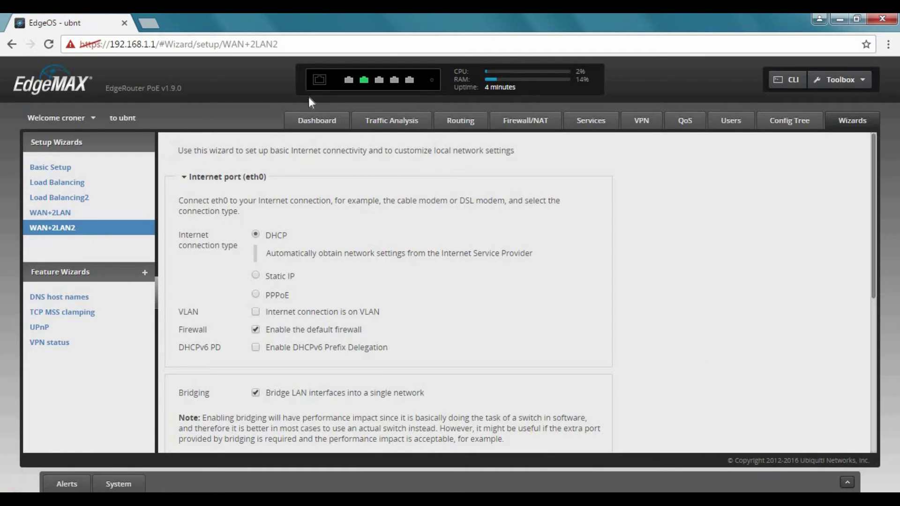
pyautogui.click(311, 127)
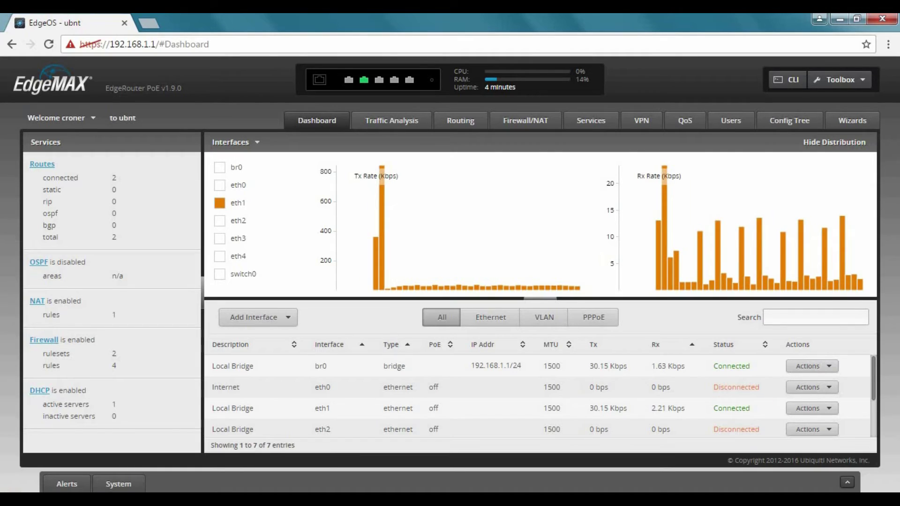
# - Highlight the EdgeRouter PoE v1.9.0 header text, then go to the Traffic Analysis page
pyautogui.moveTo(161, 89); pyautogui.dragTo(184, 89)
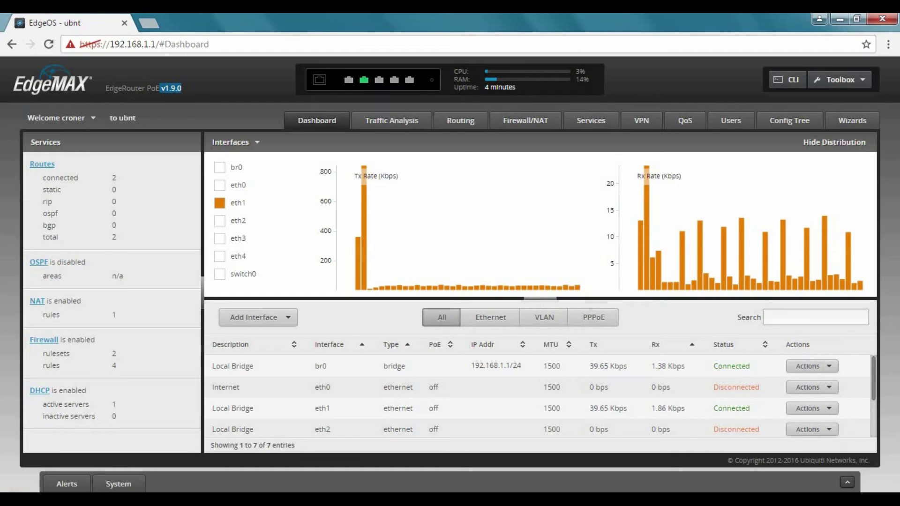
pyautogui.tripleClick(181, 85)
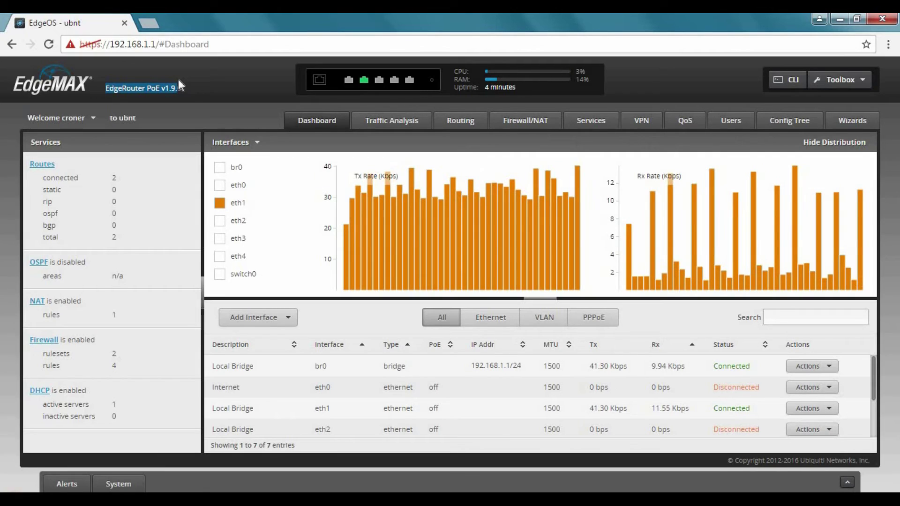
pyautogui.click(189, 93)
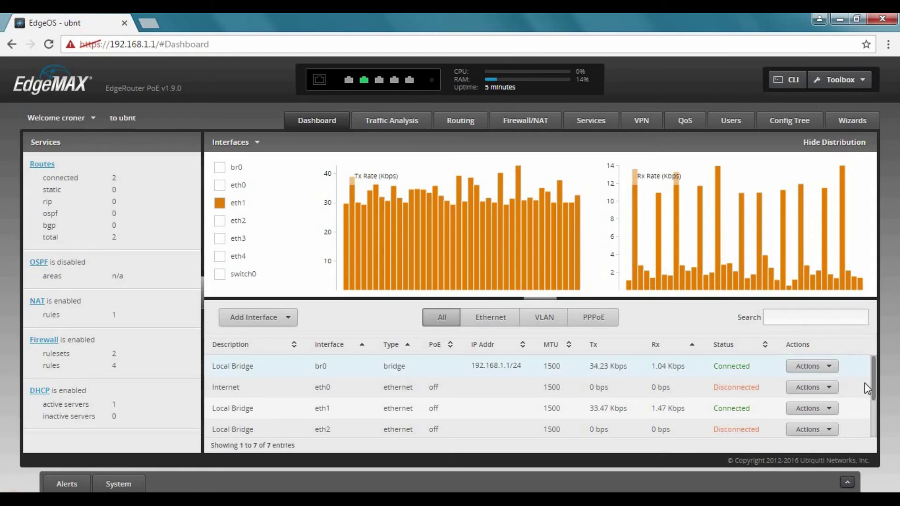
pyautogui.moveTo(873, 385); pyautogui.dragTo(874, 359)
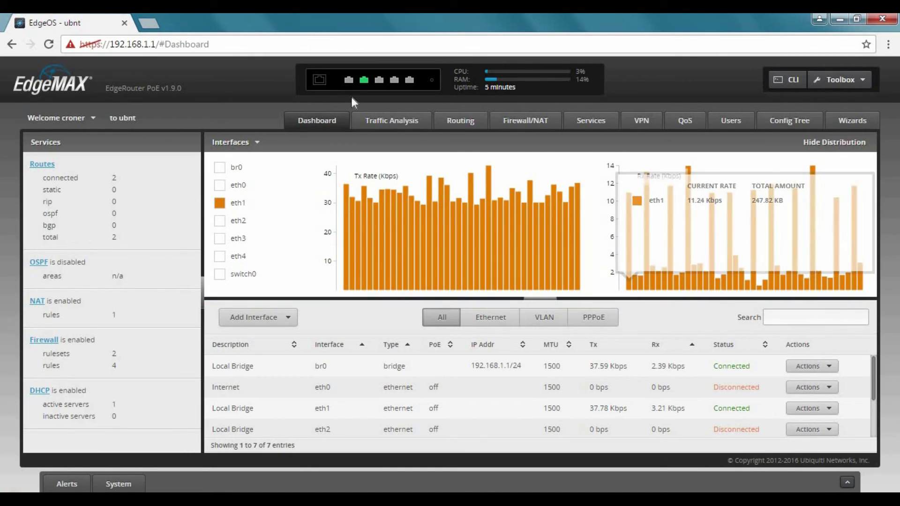
pyautogui.click(393, 123)
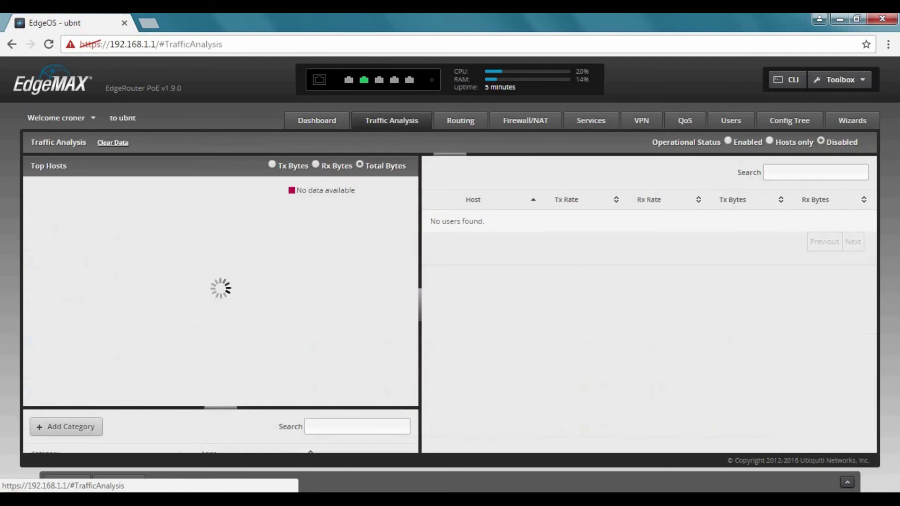
# - Filter the Dashboard to Ethernet interfaces and bring up eth1's PoE configuration settings
pyautogui.click(317, 121)
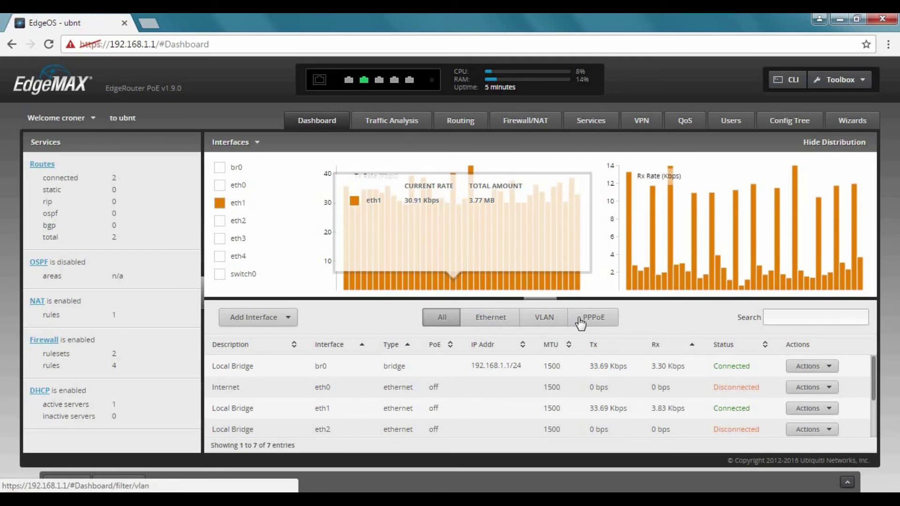
pyautogui.click(584, 322)
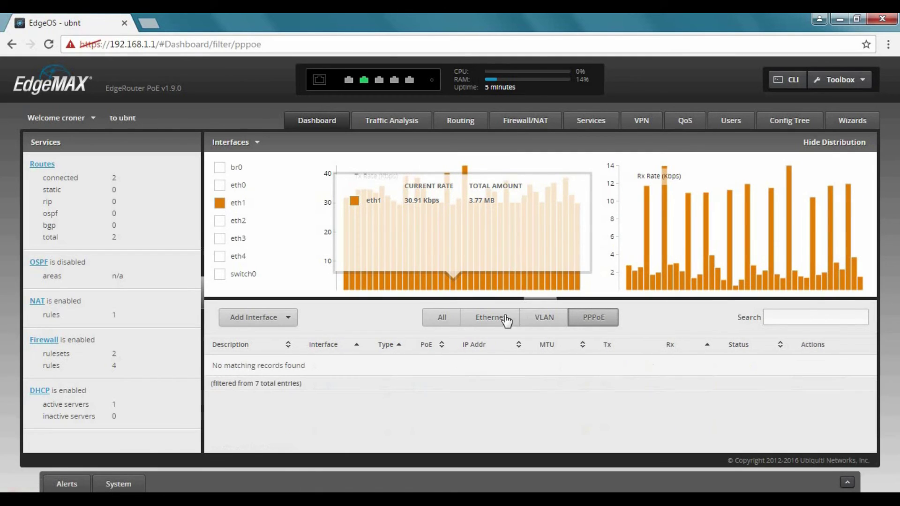
pyautogui.click(481, 319)
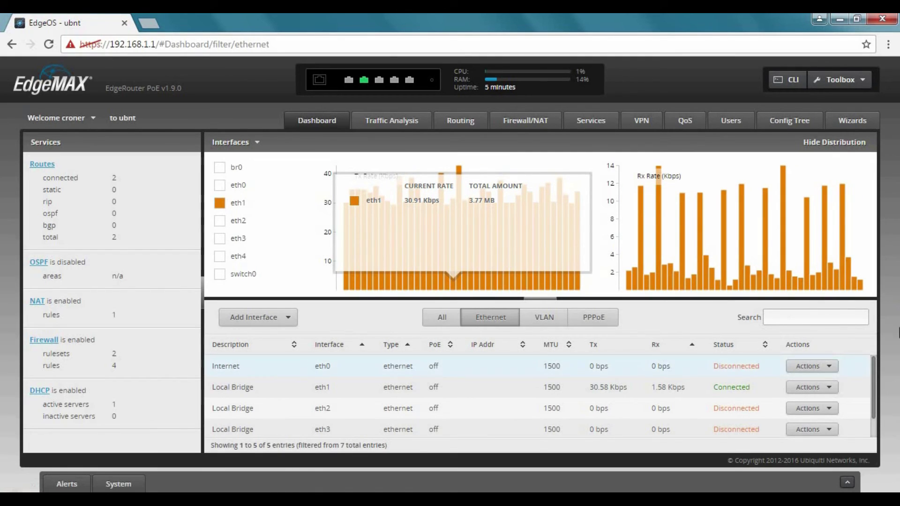
pyautogui.scroll(-1, 876, 400)
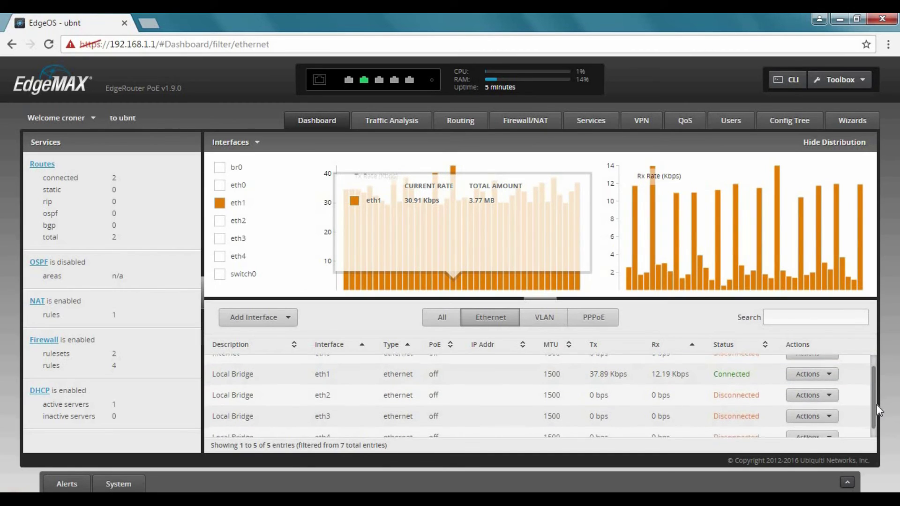
pyautogui.scroll(-1, 876, 405)
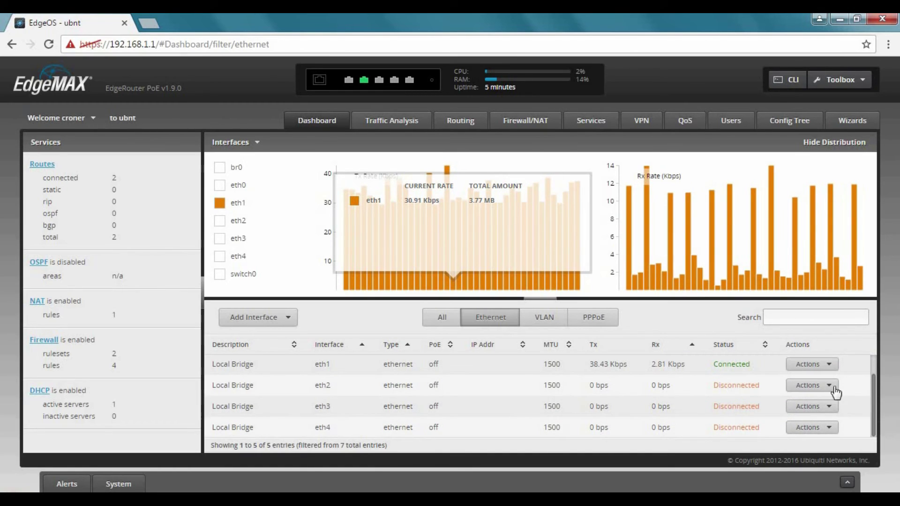
pyautogui.click(818, 390)
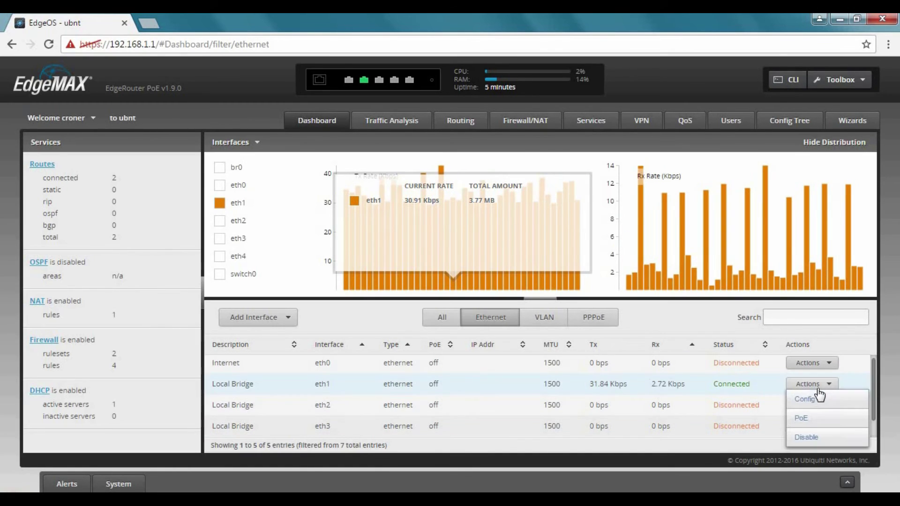
pyautogui.click(823, 419)
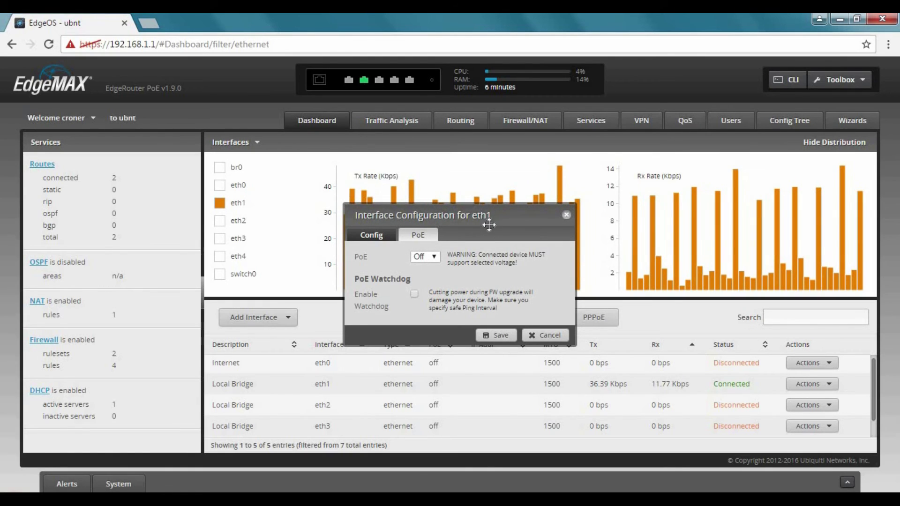
pyautogui.click(426, 258)
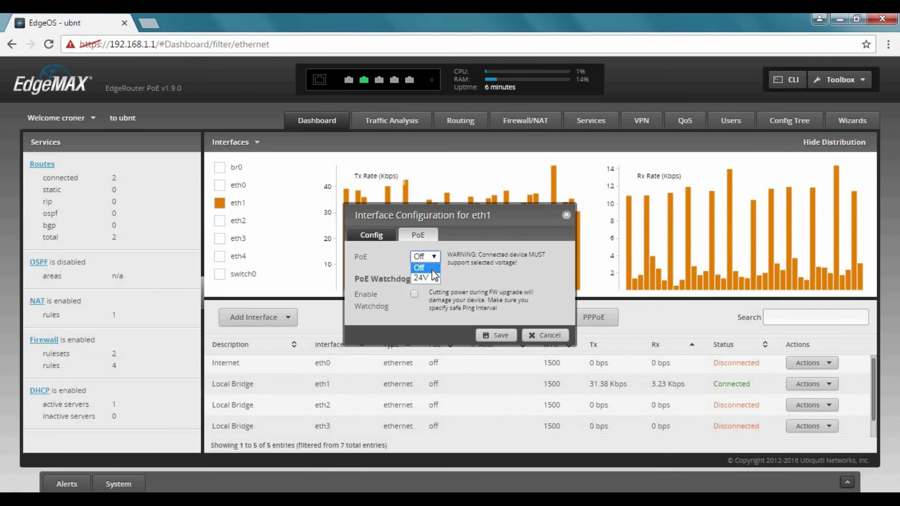
pyautogui.click(502, 278)
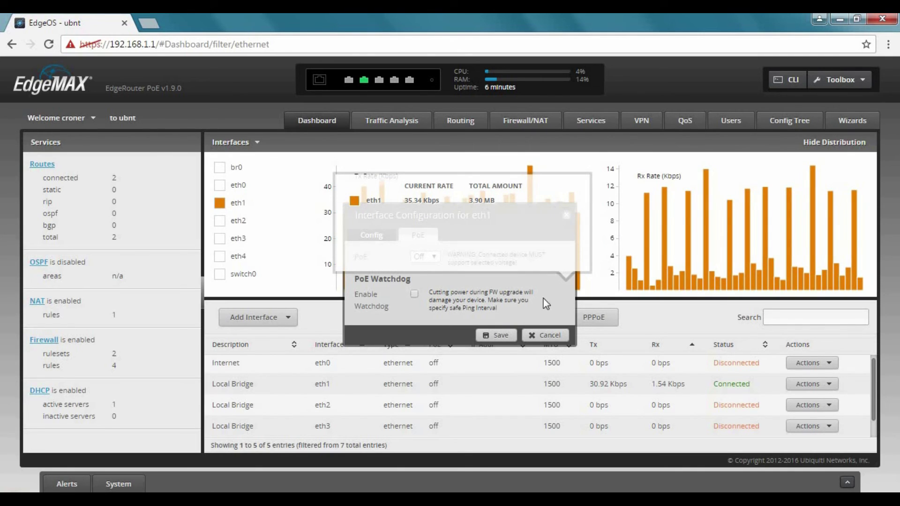
pyautogui.click(545, 334)
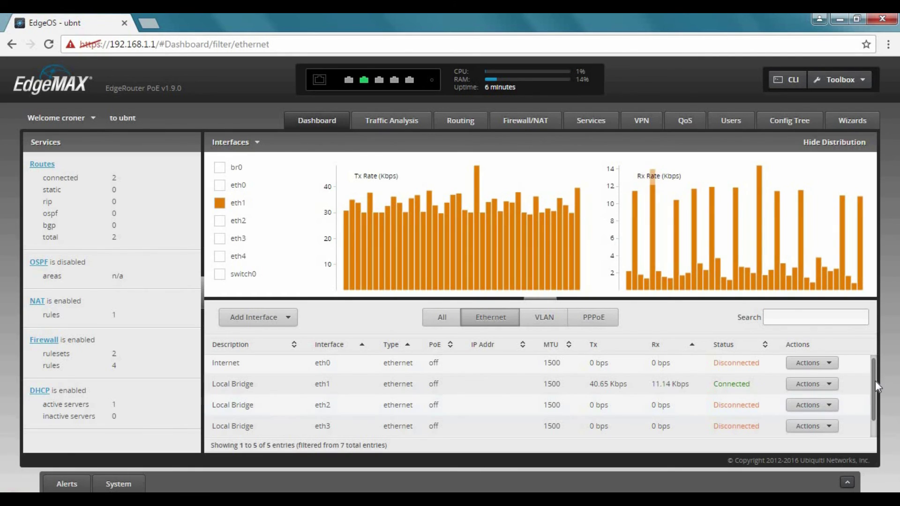
pyautogui.moveTo(876, 380)
pyautogui.mouseDown()
pyautogui.moveTo(874, 423)
pyautogui.moveTo(873, 389)
pyautogui.mouseUp()
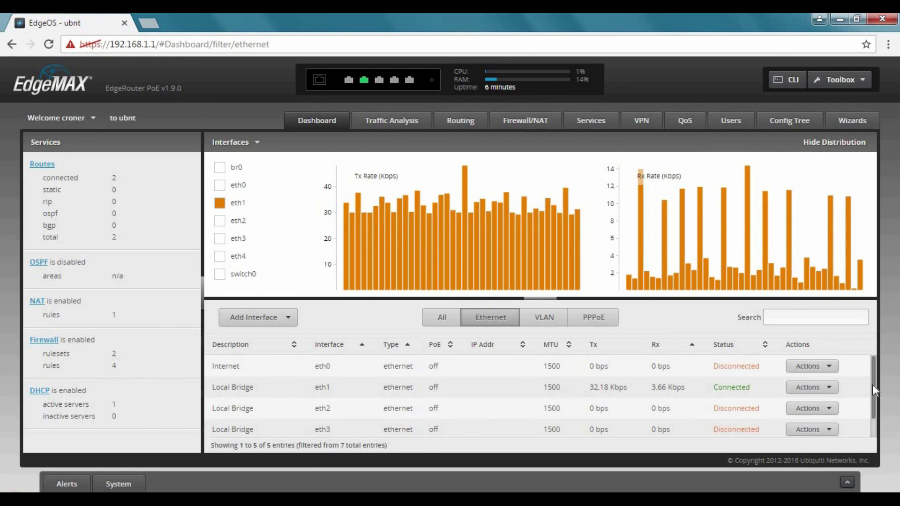